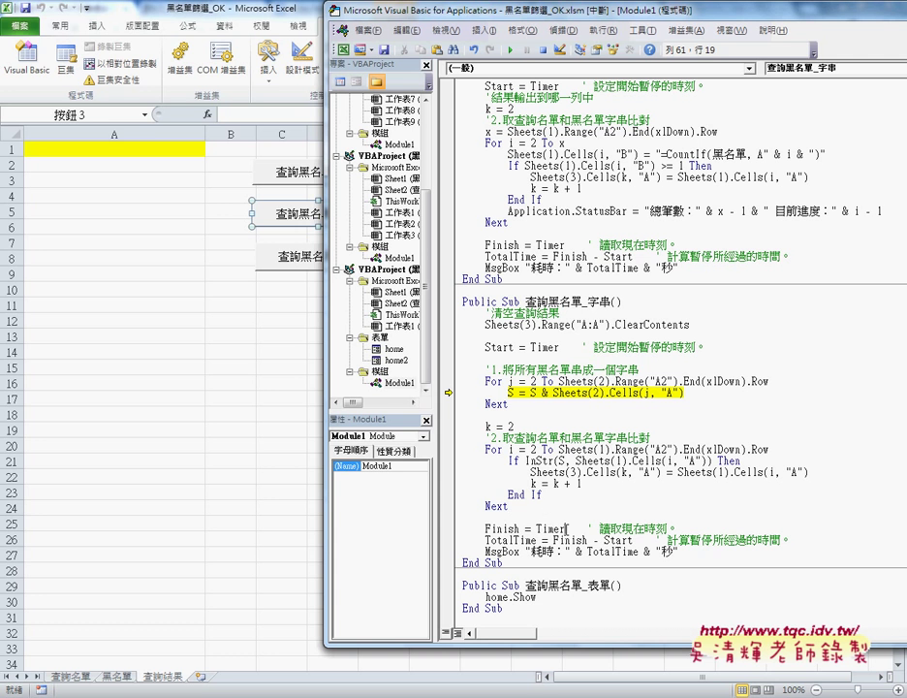
Highlight the Finish timer, elapsed-time calculation and TotalTime variable in the macro code
mouse_move(565, 529)
mouse_down()
mouse_move(525, 529)
mouse_move(535, 529)
mouse_up()
drag(633, 540, 553, 540)
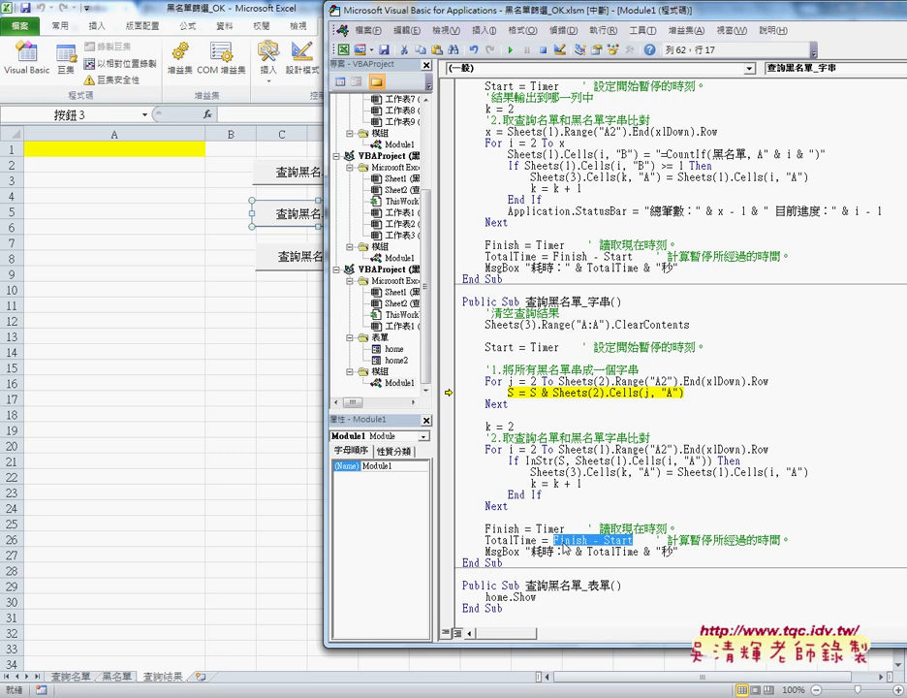
mouse_move(623, 548)
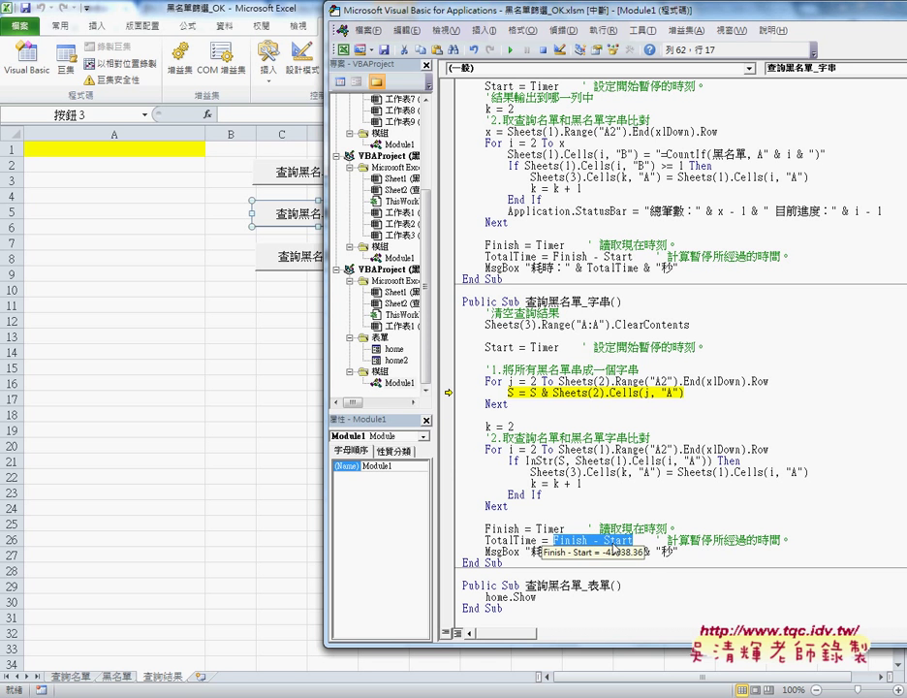
mouse_move(535, 540)
mouse_down()
mouse_move(501, 539)
mouse_move(515, 552)
mouse_move(452, 309)
mouse_up()
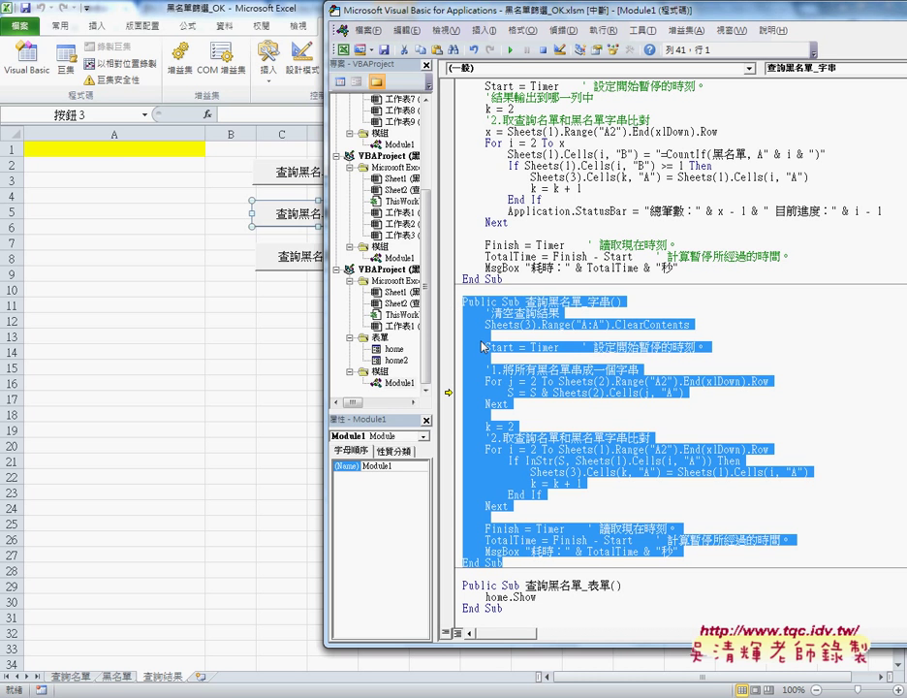
click(502, 392)
Resume the macro, dismiss its elapsed-time message, open the home UserForm, and return to Excel
click(508, 50)
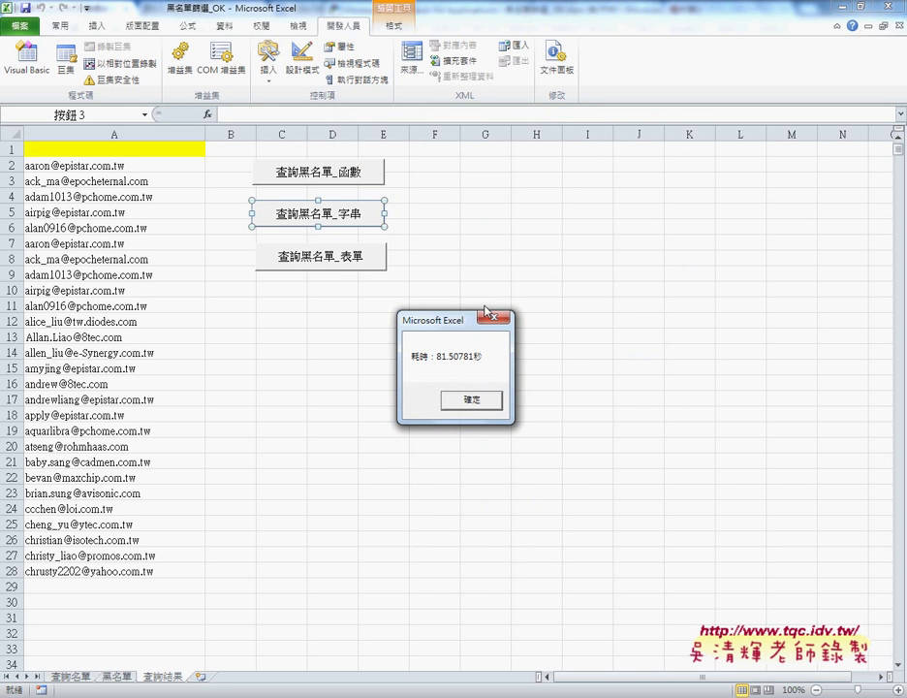
click(473, 401)
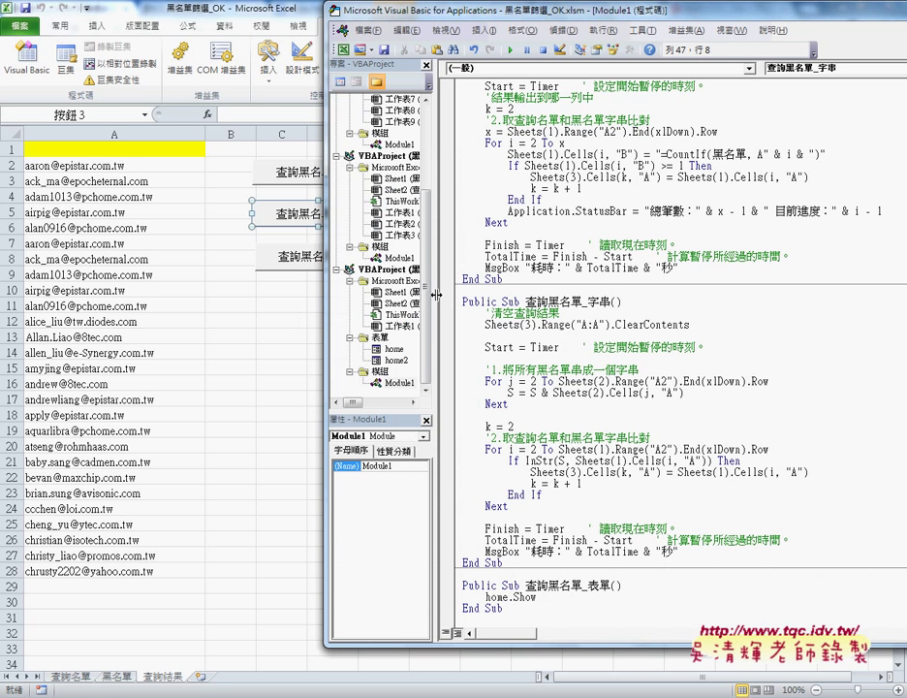
drag(436, 295, 507, 295)
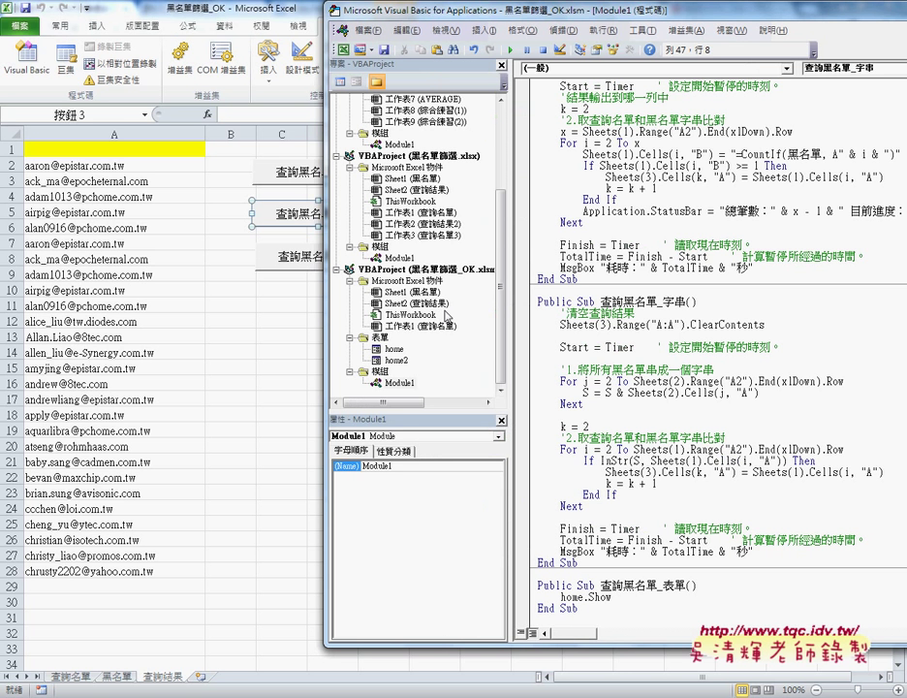
double_click(397, 349)
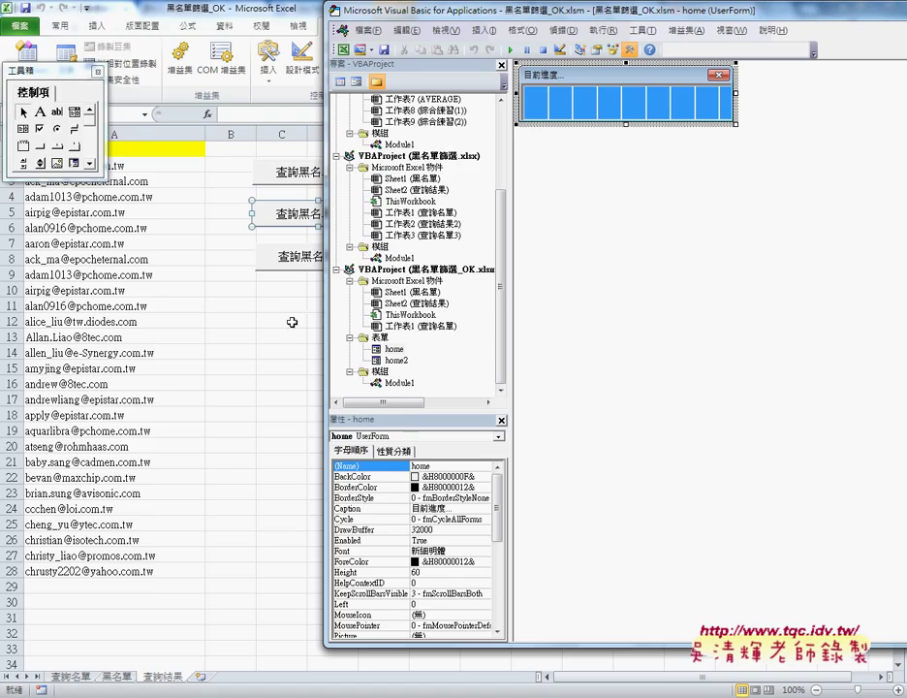
click(545, 127)
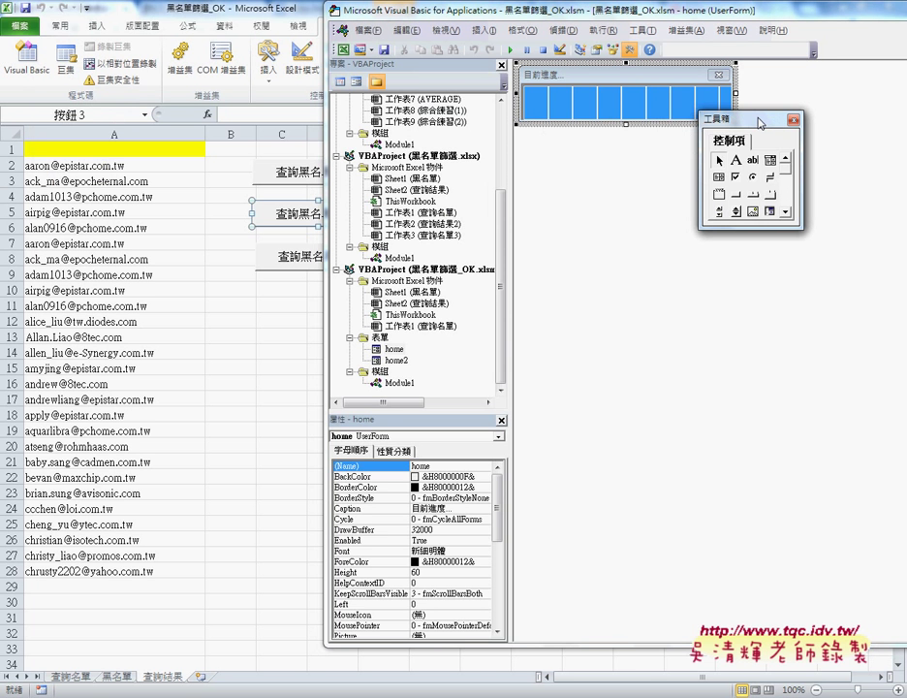
click(238, 558)
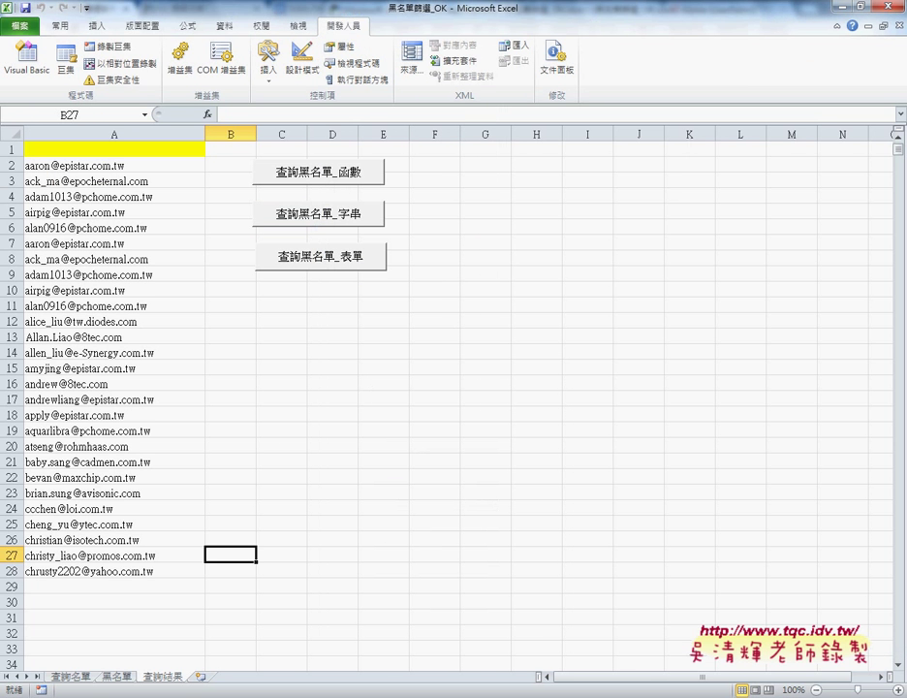
In the Drive folder, mark the COUNTIF .xlsx workbook, then preview the .png example image
mouse_move(194, 697)
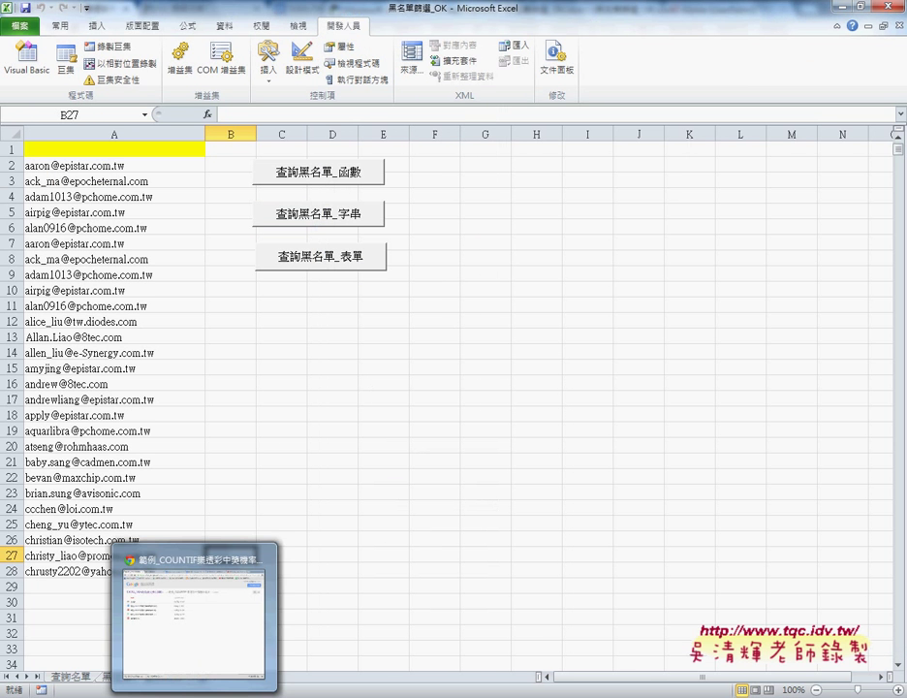
click(229, 625)
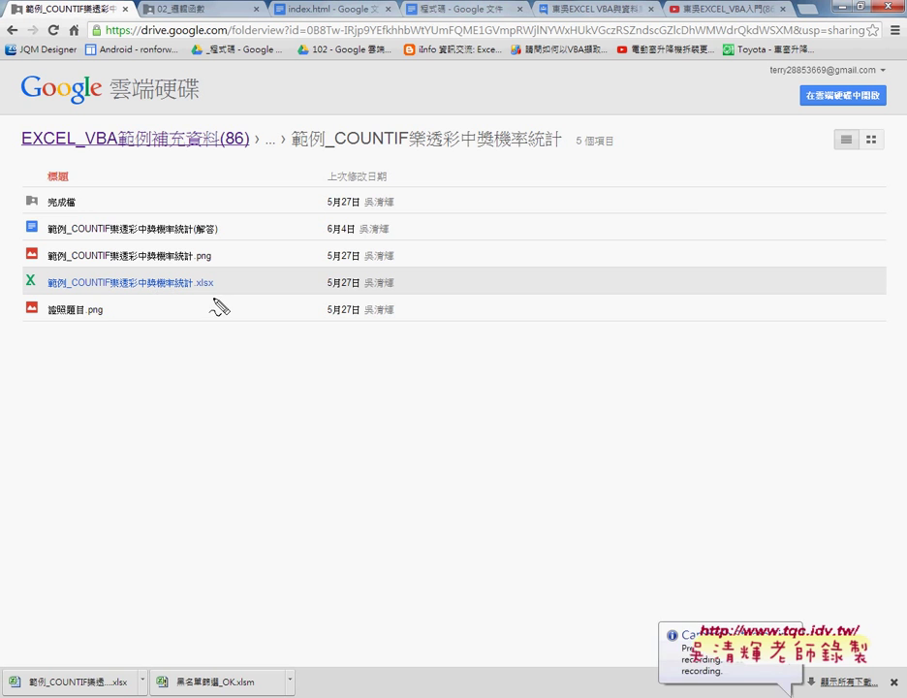
drag(215, 298, 100, 302)
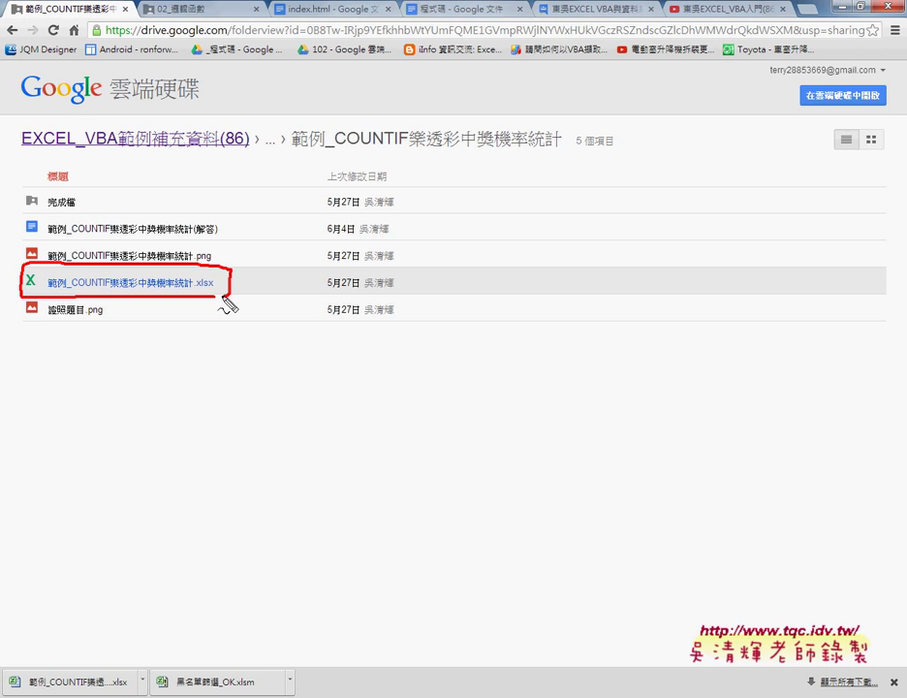
drag(76, 289, 118, 292)
key(Escape)
click(120, 297)
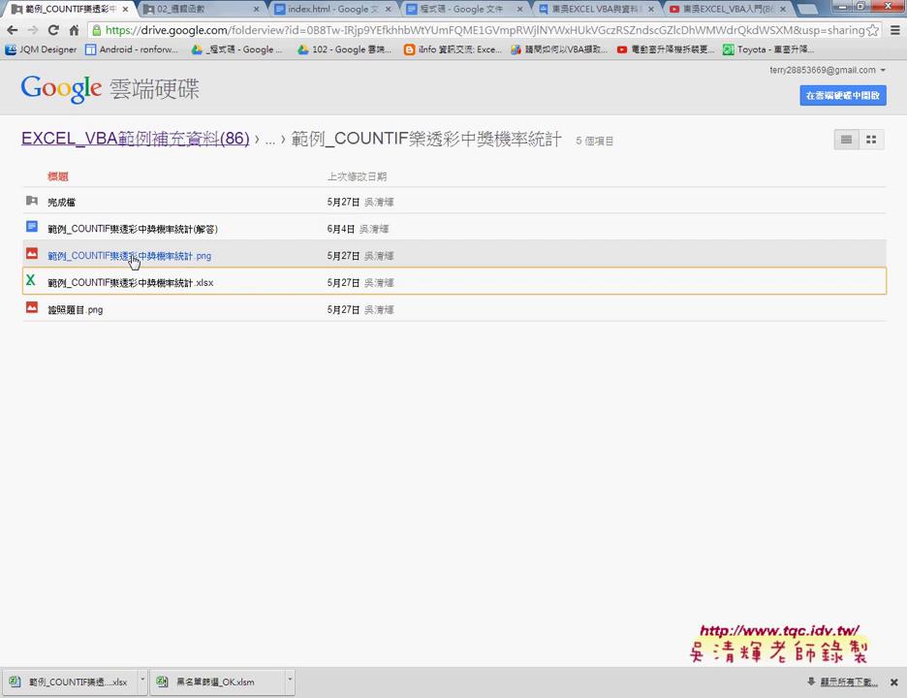
click(133, 258)
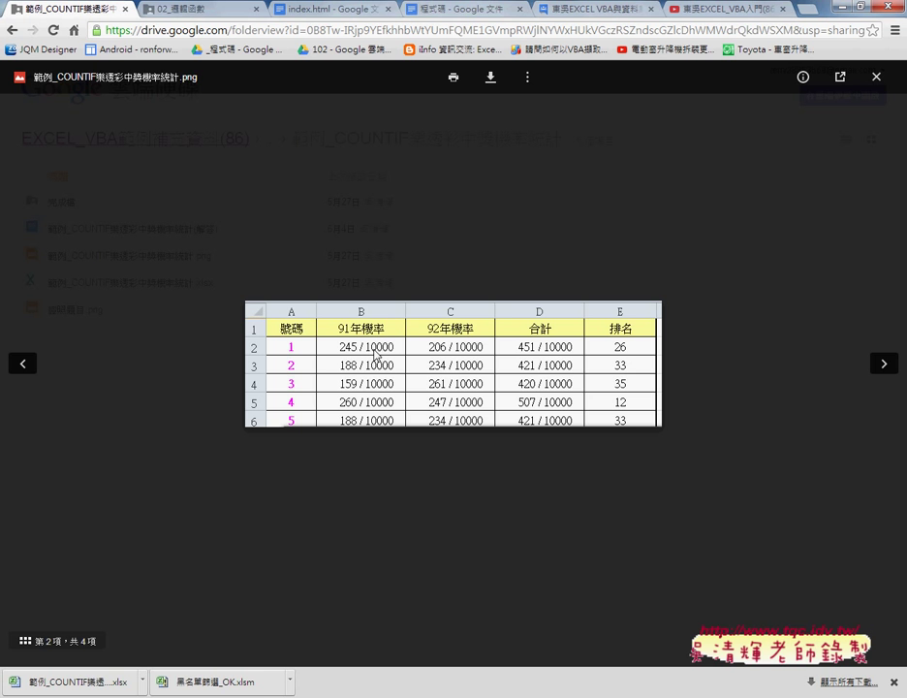
Annotate the example's rate headings, number 1's total 451/10000 and rank 26, then open download options
mouse_move(344, 335)
mouse_down()
mouse_move(378, 335)
mouse_move(393, 352)
mouse_move(341, 353)
mouse_up()
drag(573, 355, 510, 357)
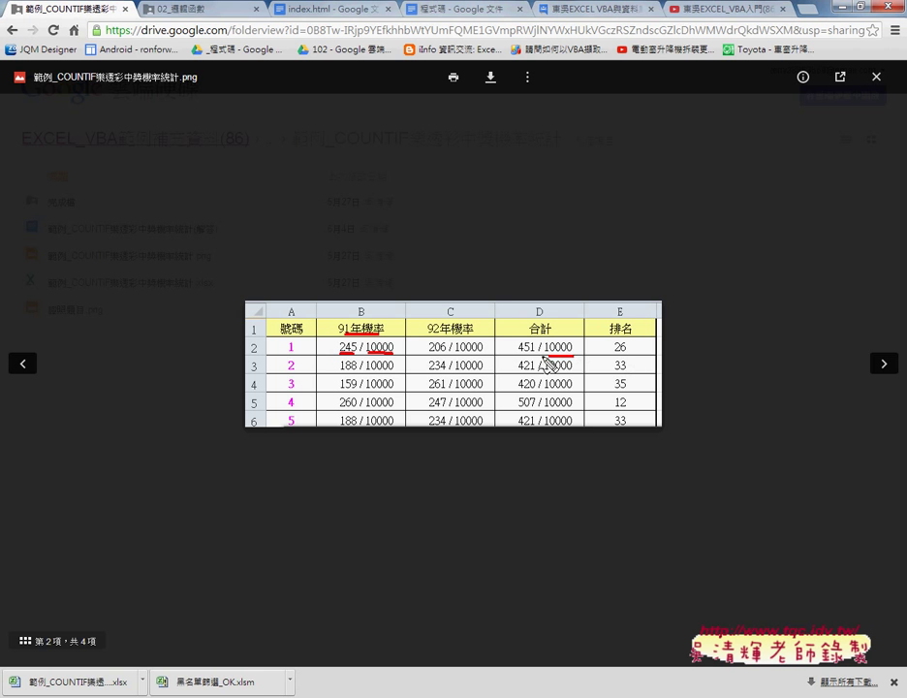
mouse_move(426, 341)
mouse_down()
mouse_move(465, 327)
mouse_move(469, 340)
mouse_up()
drag(536, 334, 546, 334)
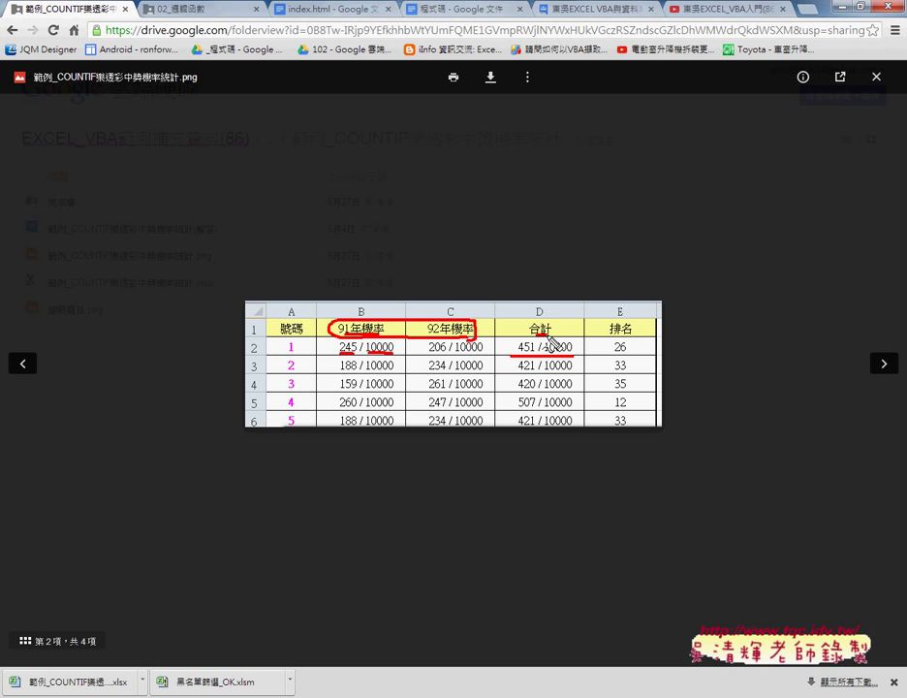
drag(631, 345, 624, 362)
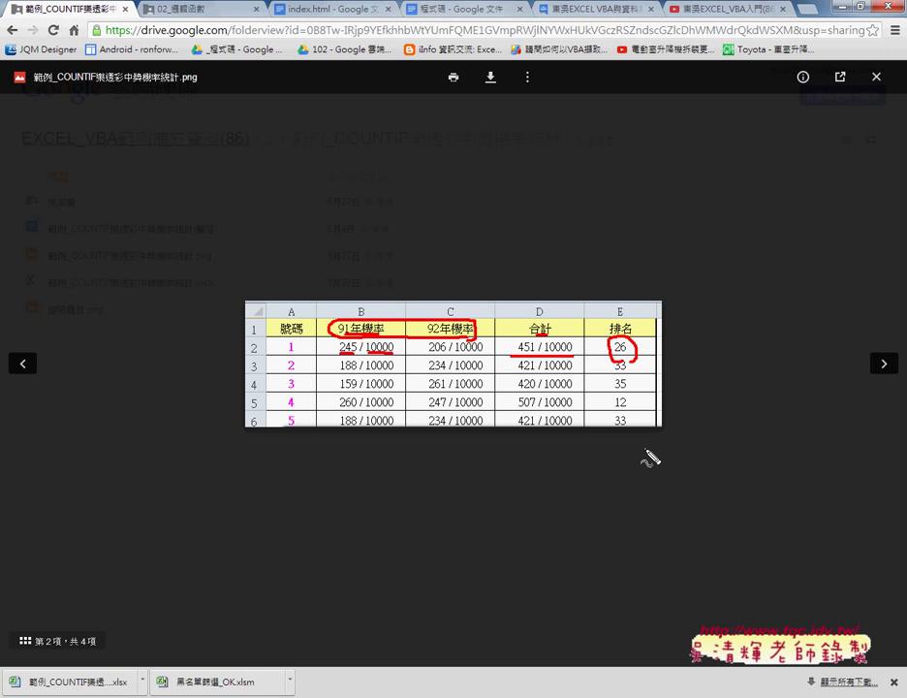
key(Escape)
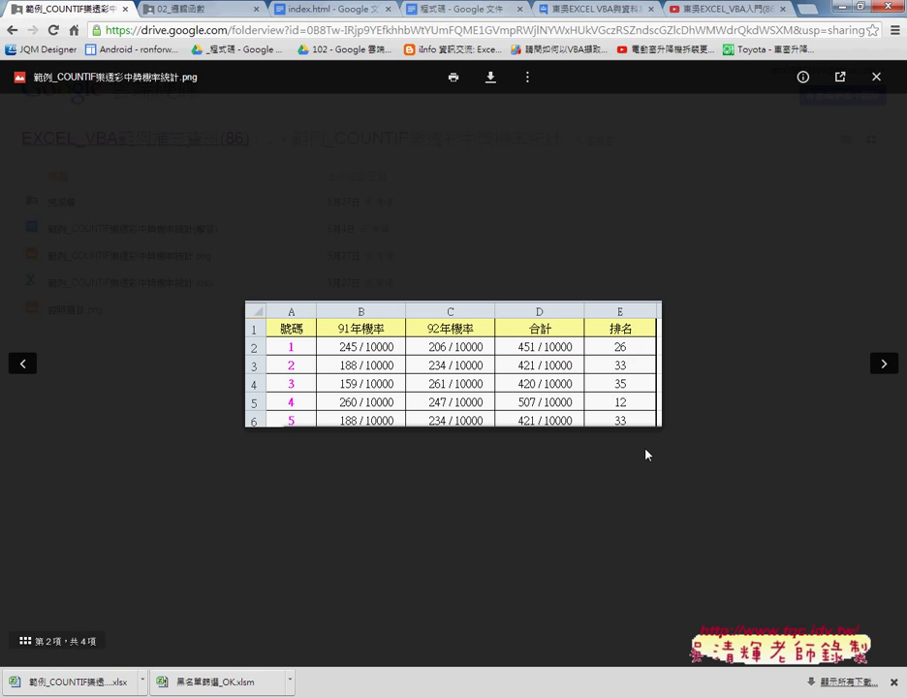
click(142, 681)
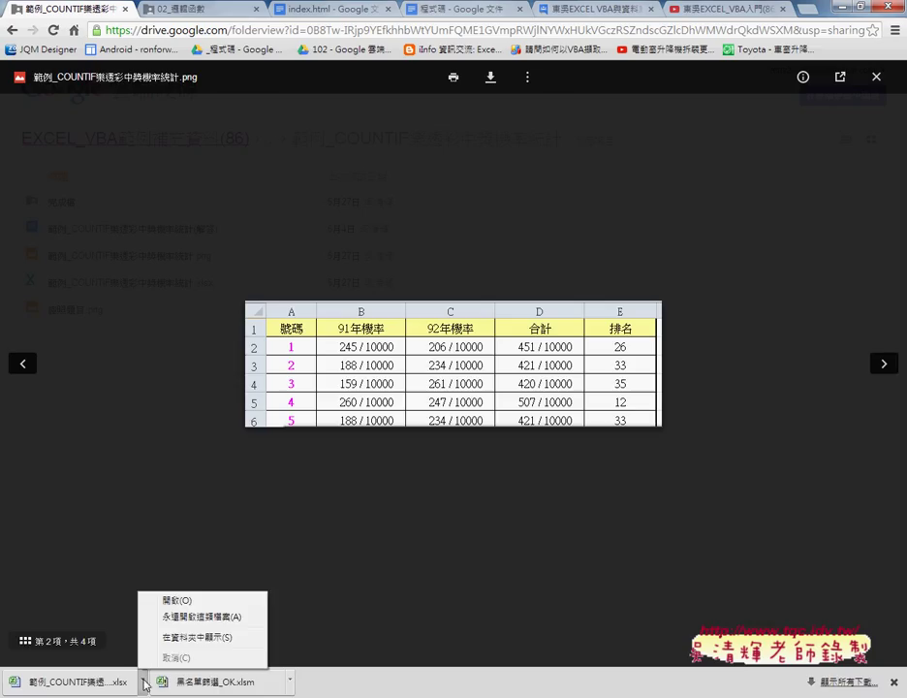
Open the downloaded COUNTIF lottery workbook and switch to it in Excel
click(186, 601)
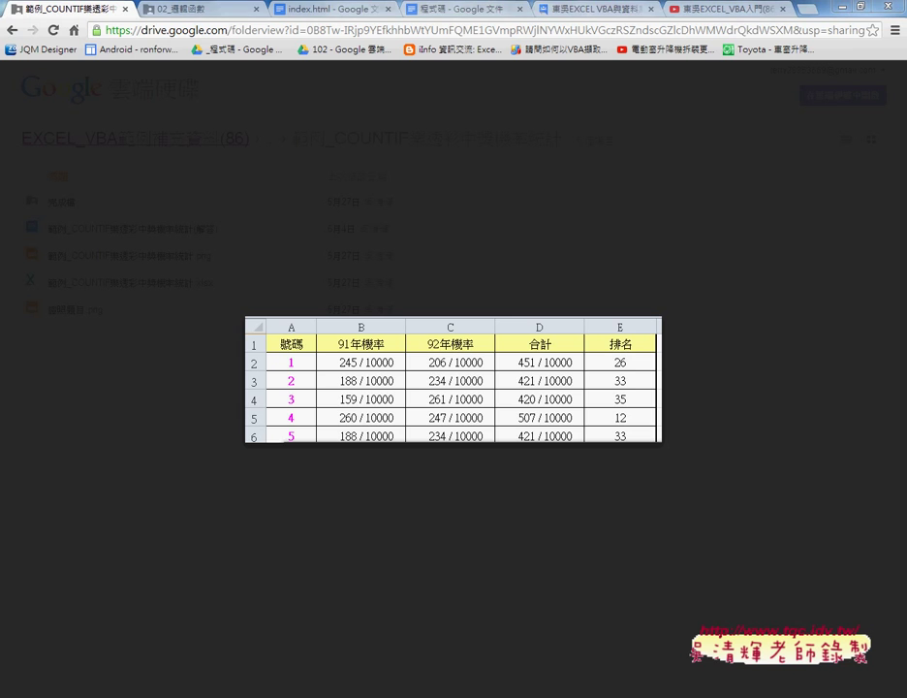
key(alt+Tab)
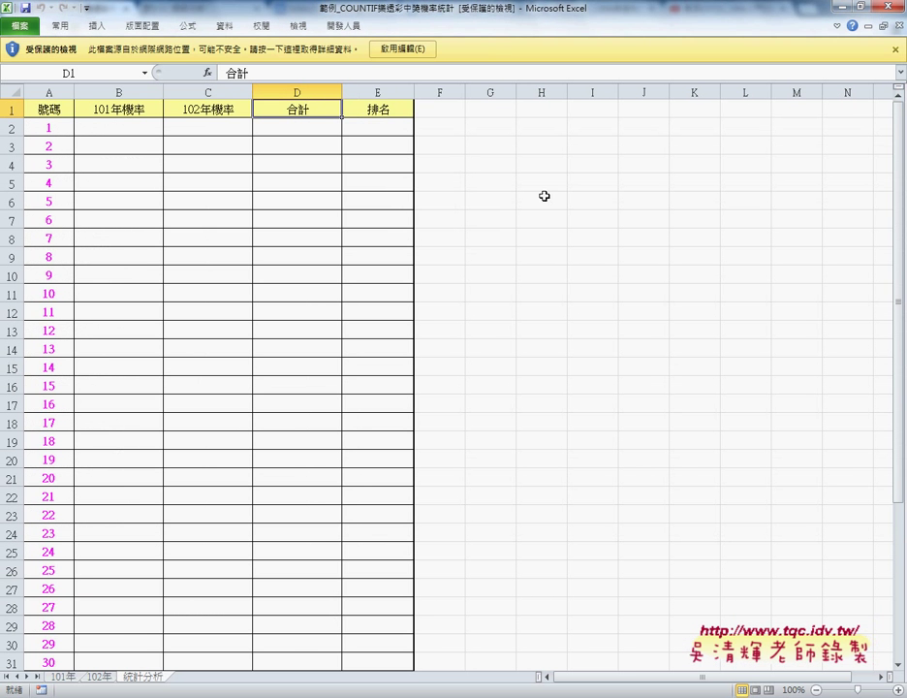
Enable editing and point out the 101年機率 and 102年機率 headings
click(395, 51)
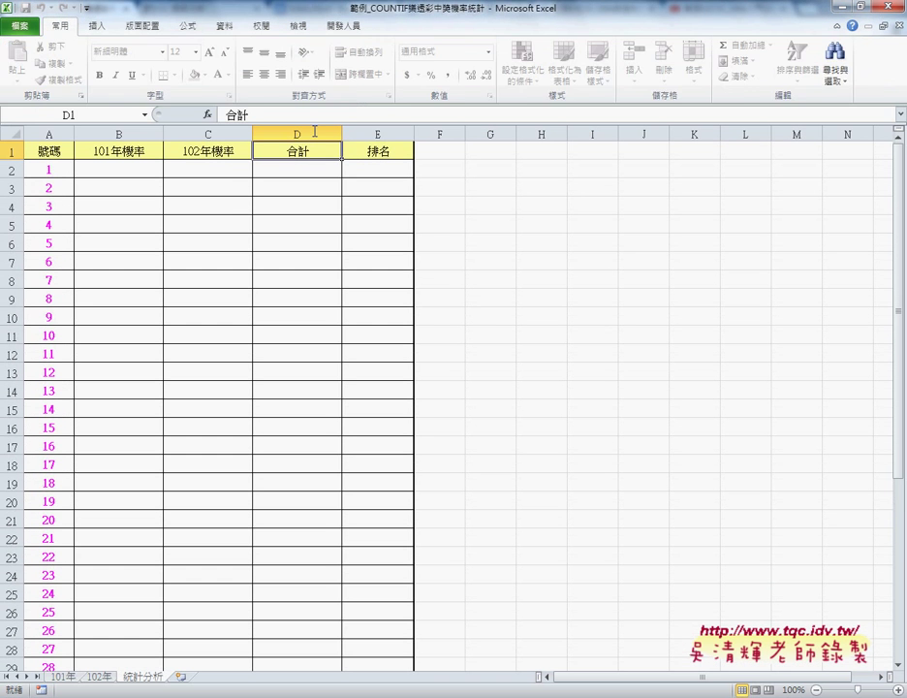
click(102, 153)
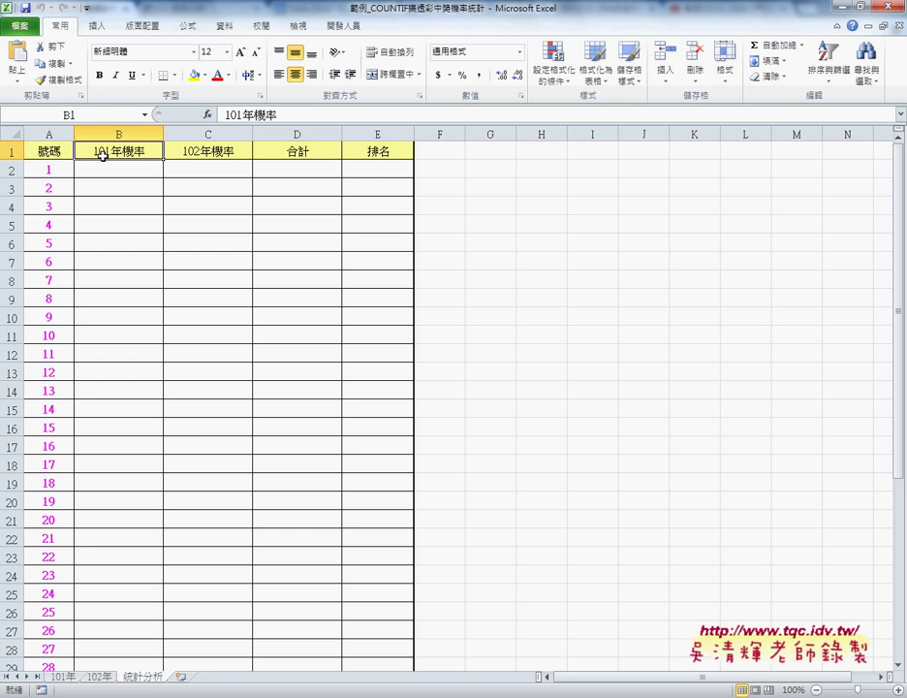
click(206, 153)
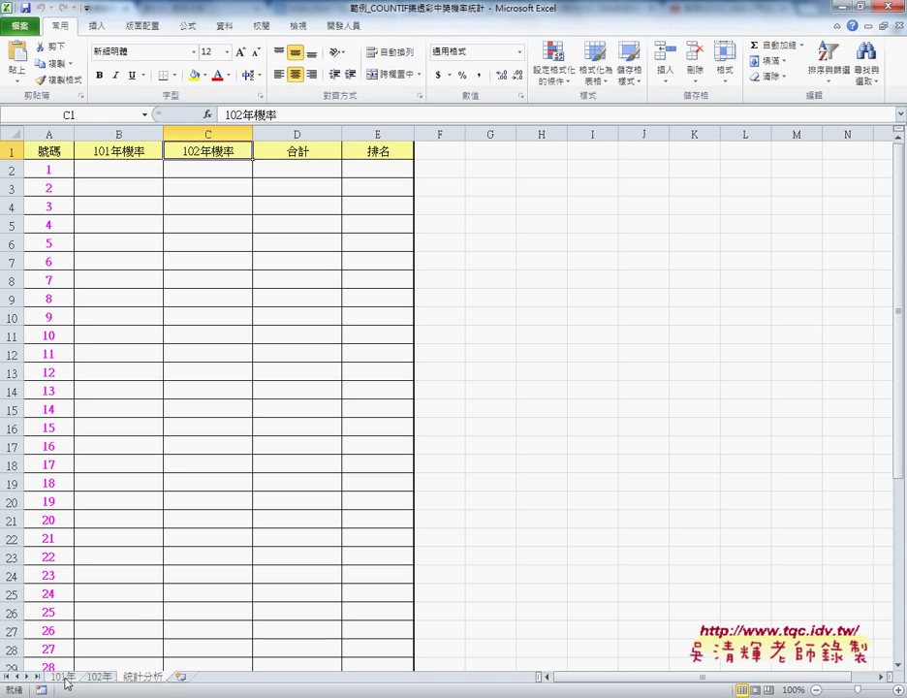
Check the first 101年 draw's numbers in D2:J2, then select number 1's rate cells on 統計分析
click(63, 676)
scroll(127, 639, up, 4)
scroll(127, 640, up, 6)
scroll(127, 639, up, 4)
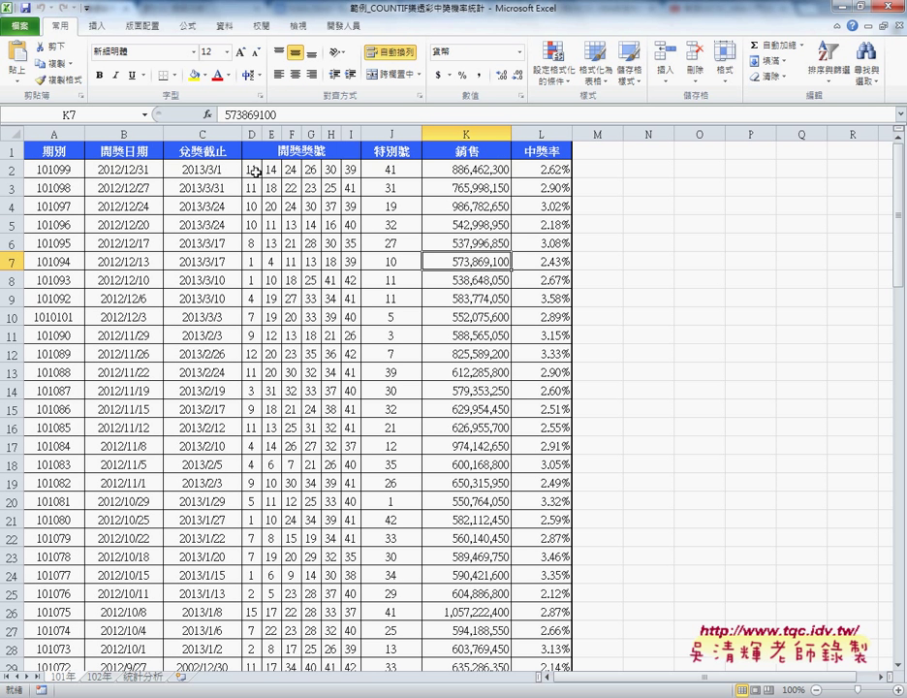
drag(253, 170, 396, 172)
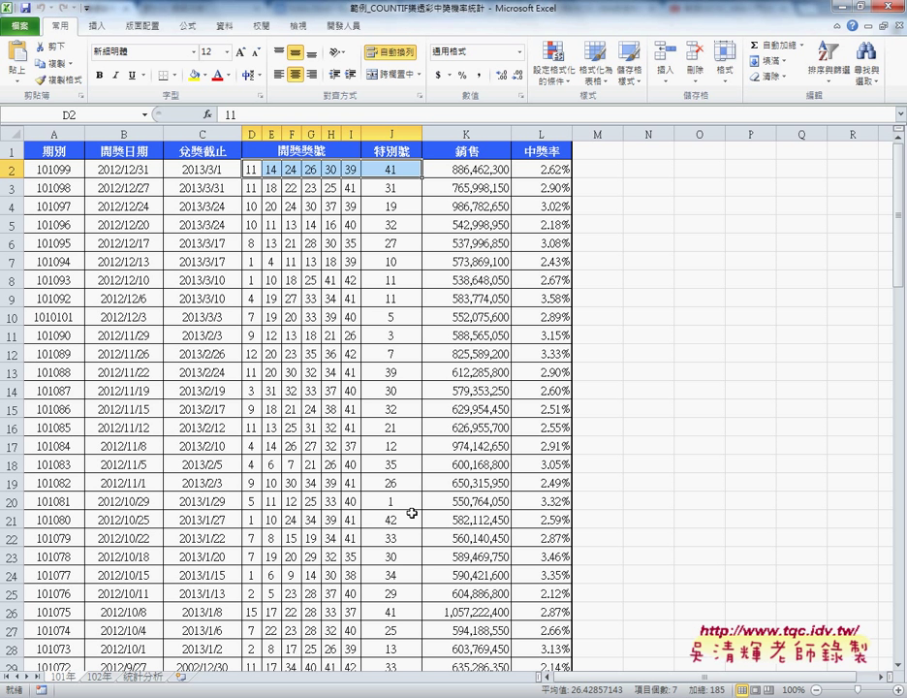
click(143, 676)
drag(116, 168, 194, 171)
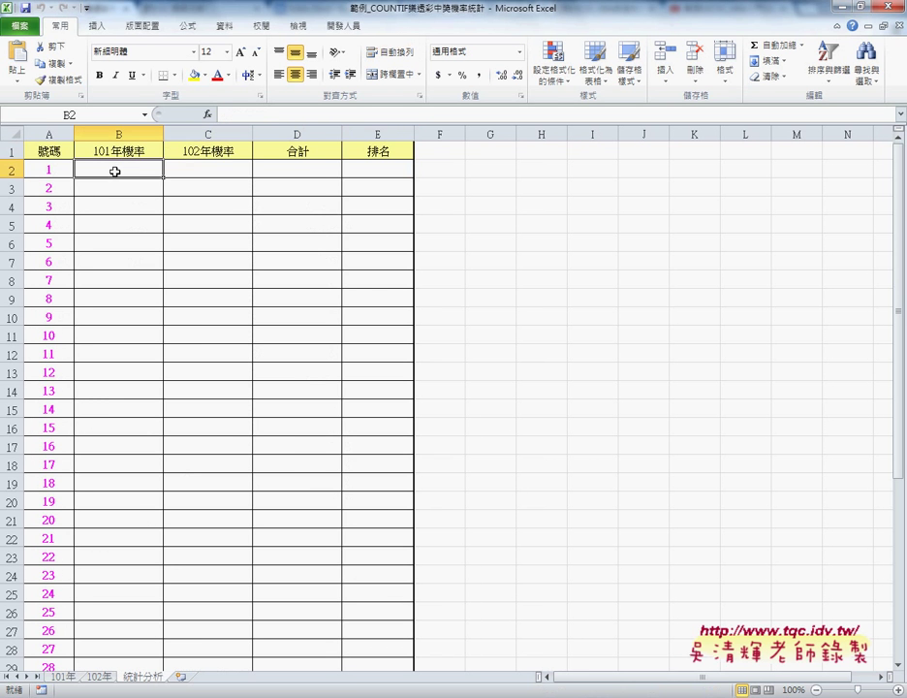
click(291, 172)
click(389, 176)
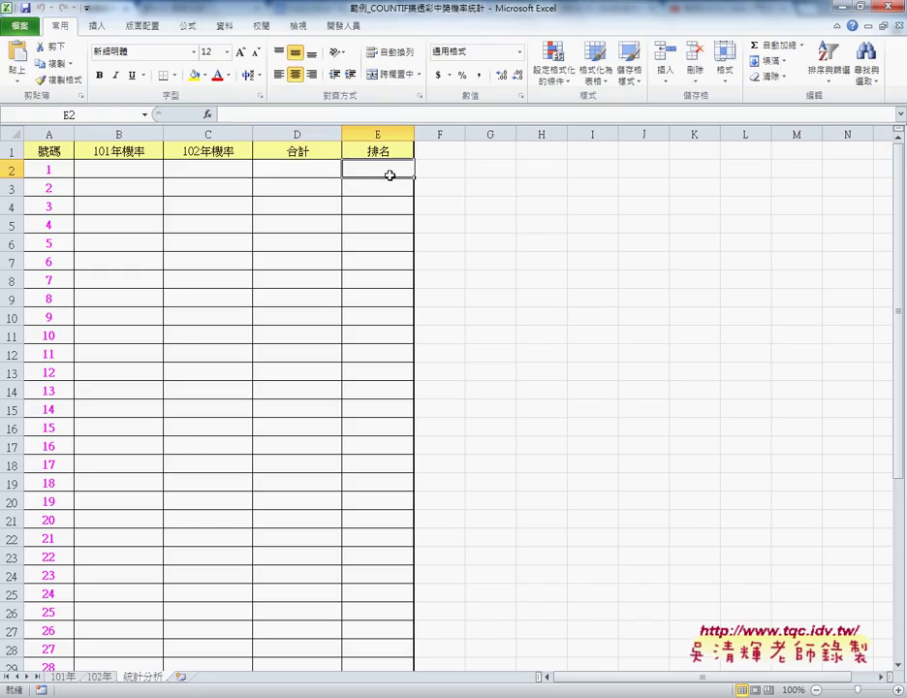